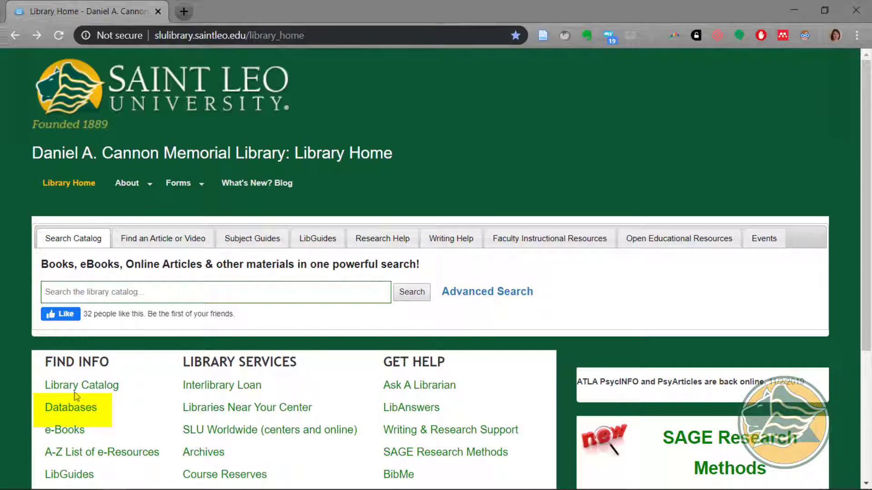
Step: Go from the library's Databases list to EBSCO's Select Resource page for Saint Leo
click(68, 411)
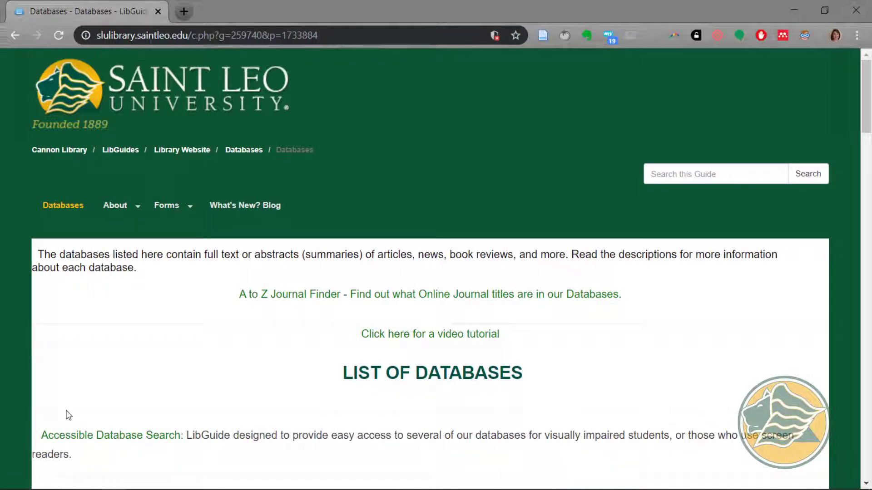
scroll(68, 415, down, 6)
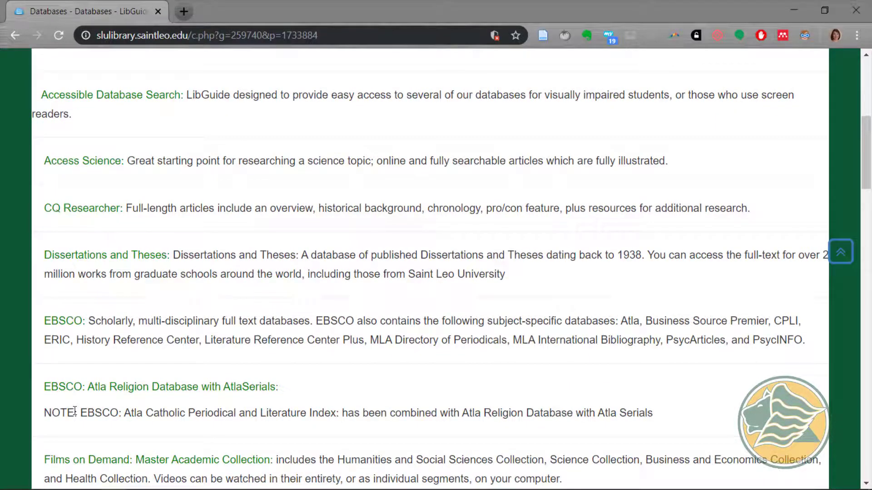
click(63, 325)
Step: Choose All EBSCOhost Reference Databases on the Select Resource page
scroll(105, 337, down, 6)
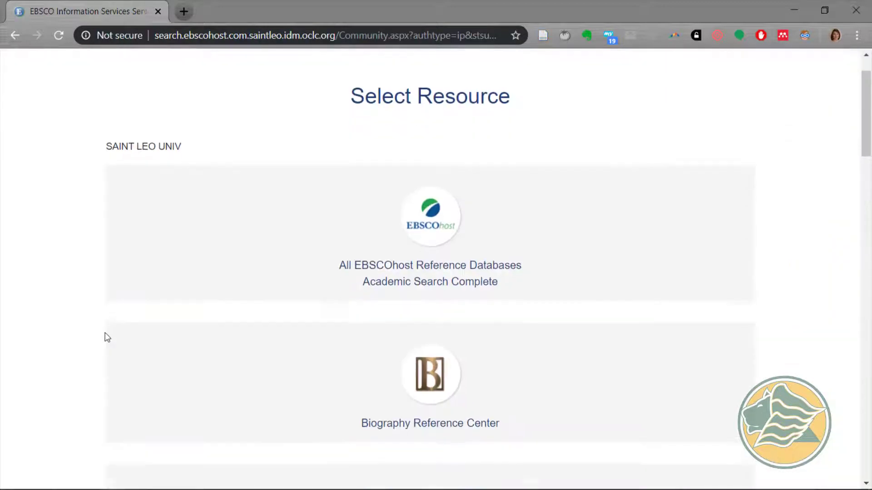
scroll(105, 337, down, 5)
scroll(106, 337, up, 12)
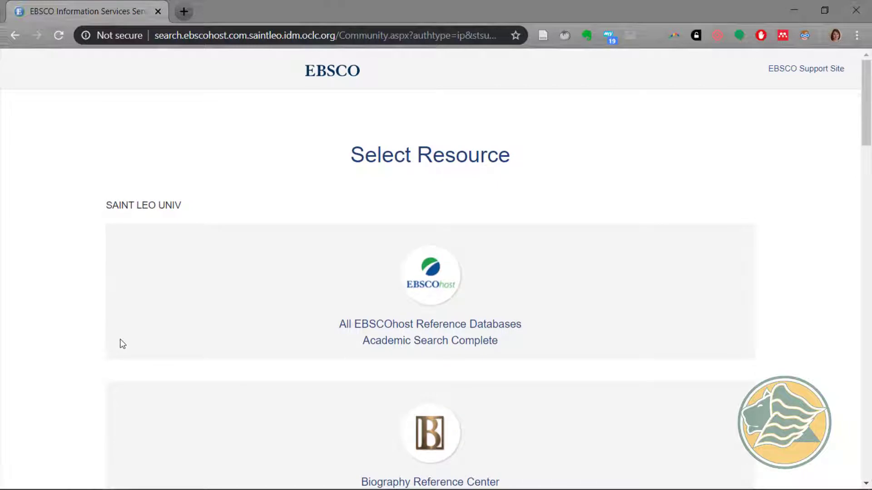
click(381, 326)
Step: Select every database in the list and continue to Basic Search
scroll(375, 330, down, 10)
scroll(377, 329, down, 5)
scroll(377, 328, up, 7)
scroll(377, 328, up, 10)
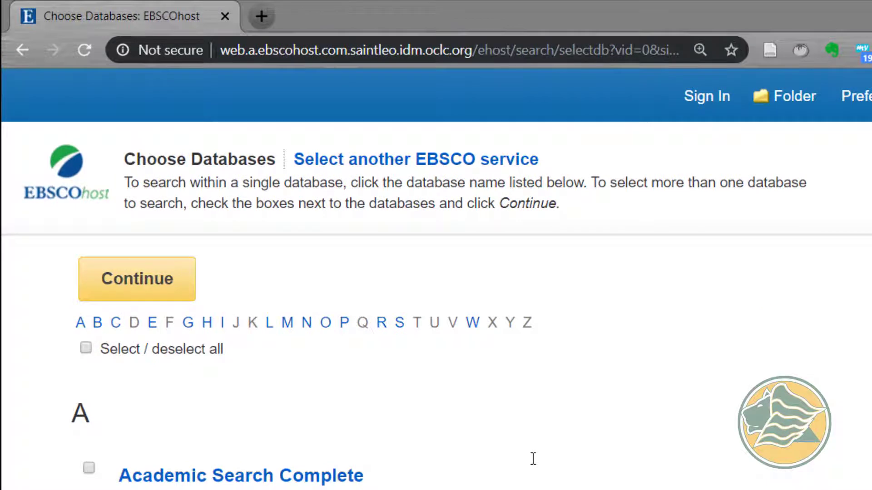
click(85, 350)
click(116, 285)
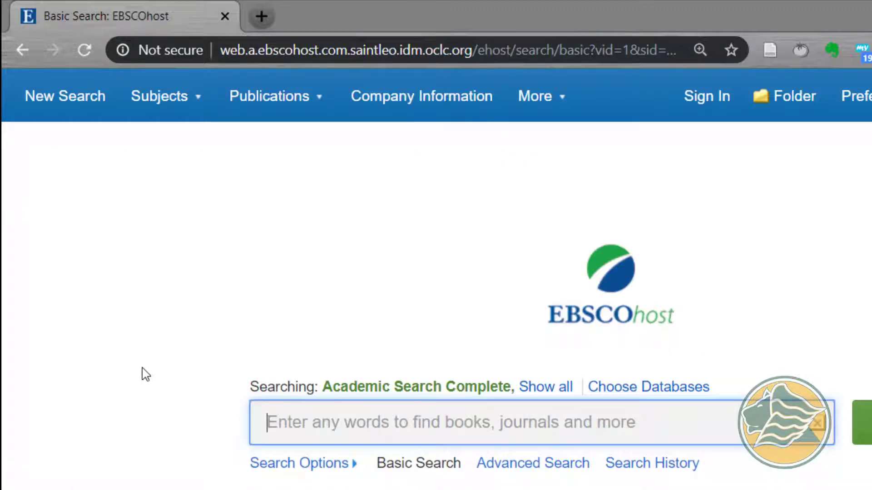
Step: Tick the Full Text and Scholarly (Peer Reviewed) Journals limiters under Limit your results
scroll(130, 390, down, 10)
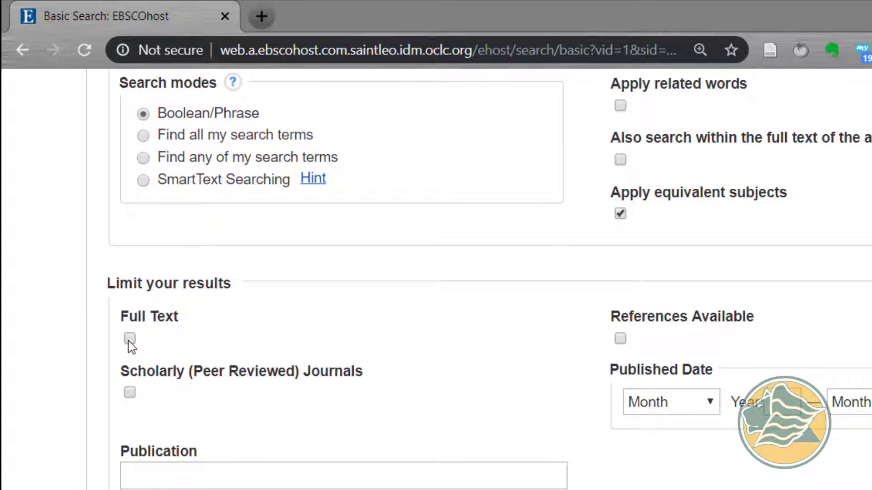
click(131, 340)
click(130, 392)
scroll(509, 394, up, 5)
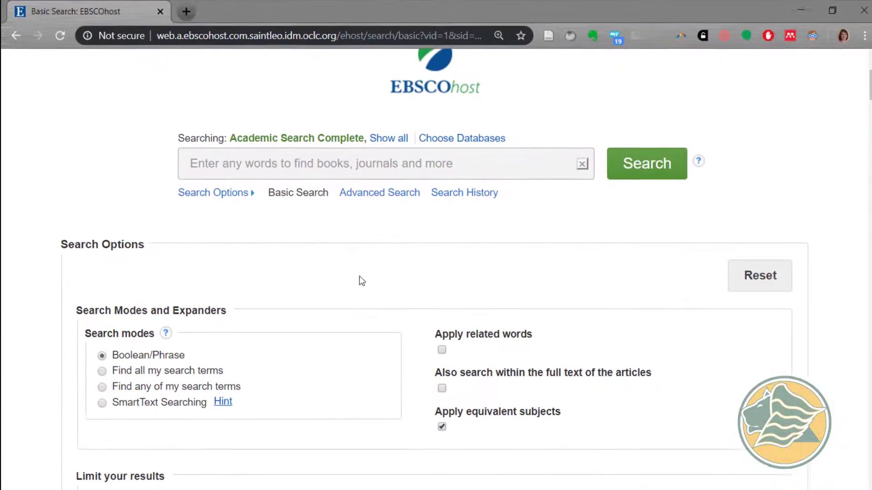
Step: Search all selected databases for 'environment AND climate change'
click(417, 226)
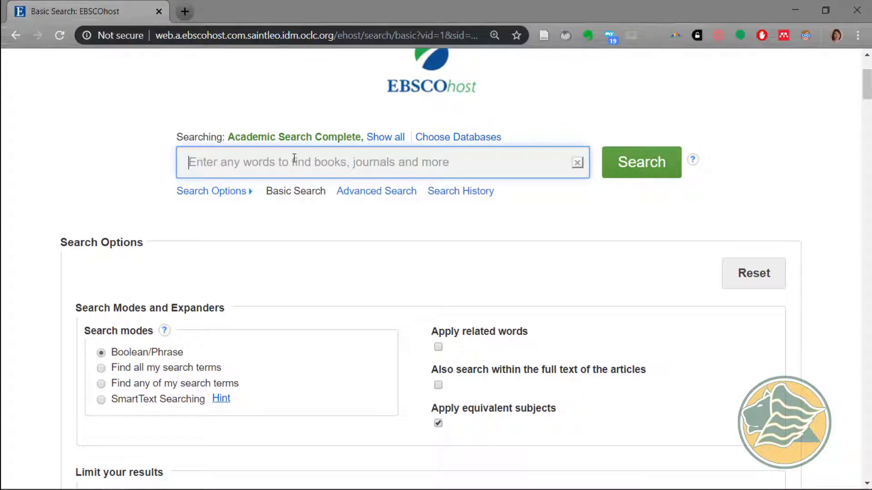
text(environment AND climate change)
click(566, 106)
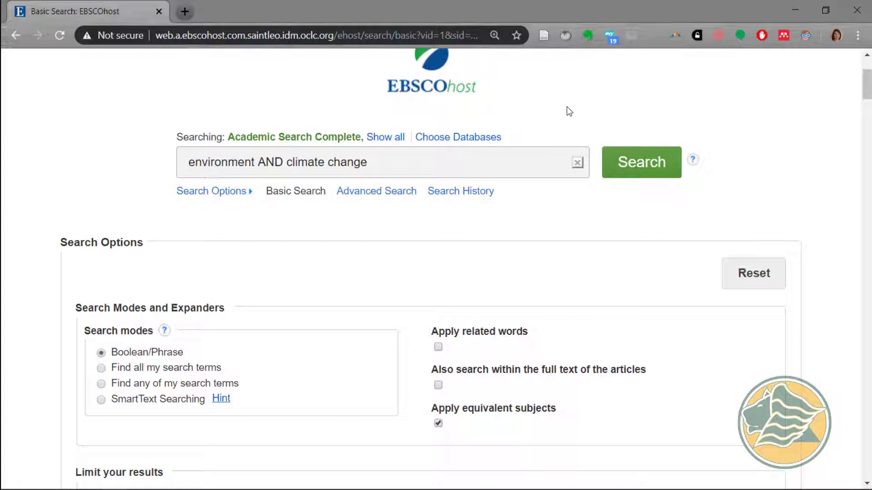
click(625, 172)
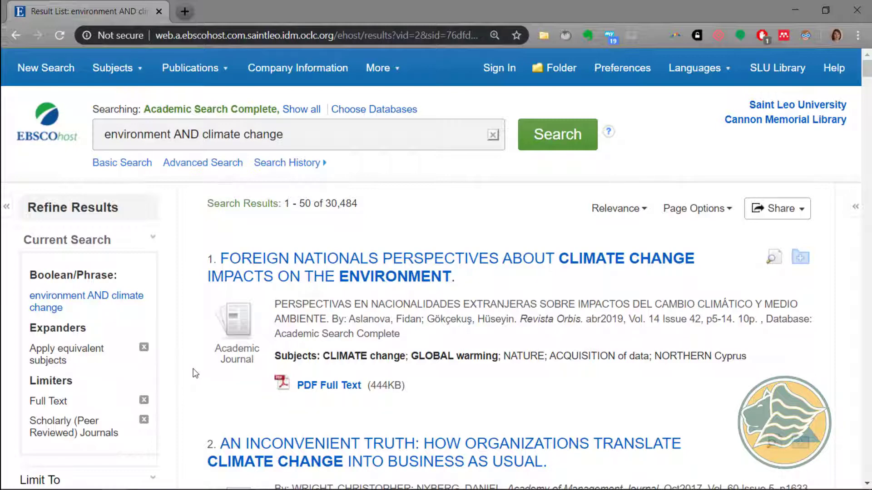
Step: Change the Publication Date start year from 1938 to 2014
scroll(196, 373, down, 7)
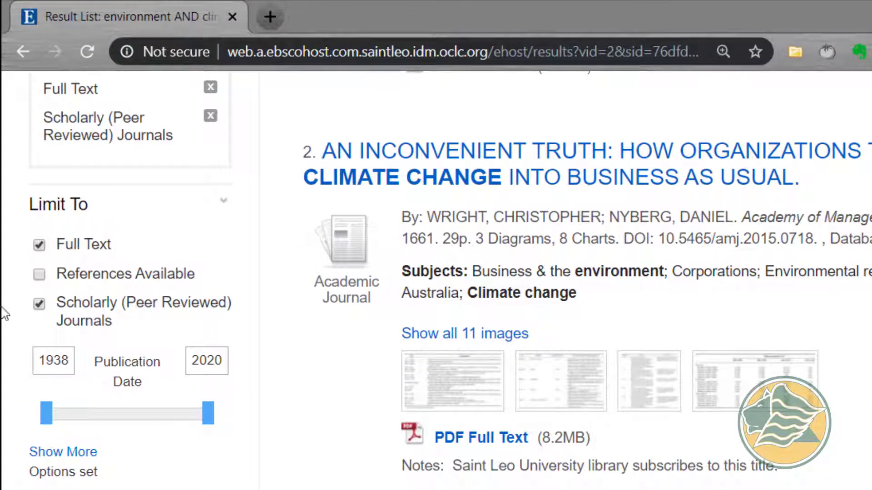
click(50, 359)
text(2014)
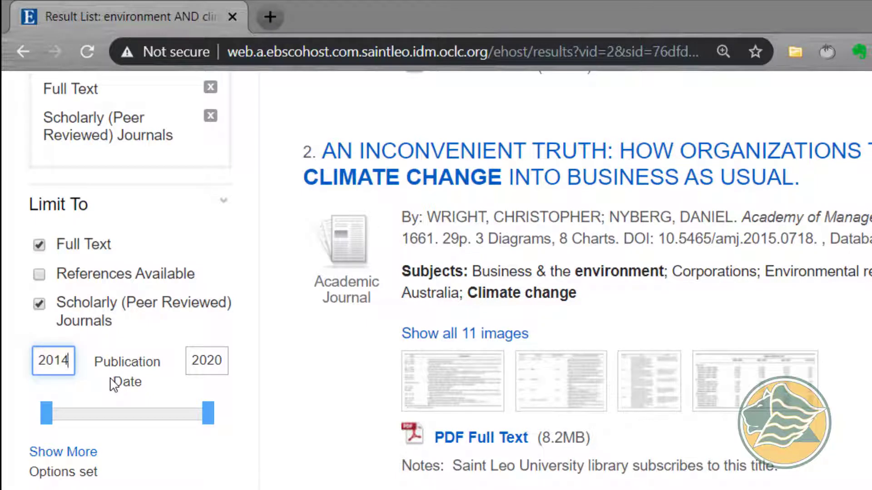
key(Return)
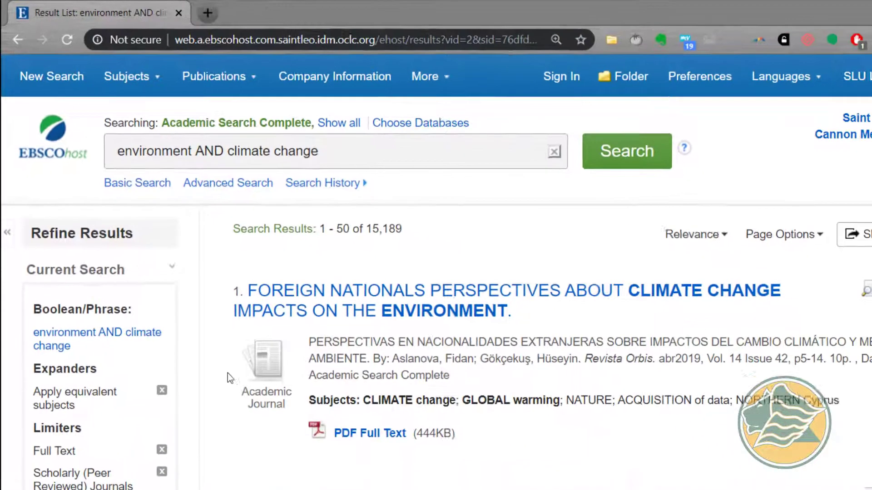
Step: Refine results by the Subject: Major Heading 'climate change' (81 hits)
scroll(291, 481, down, 2)
scroll(199, 331, down, 6)
scroll(193, 338, down, 9)
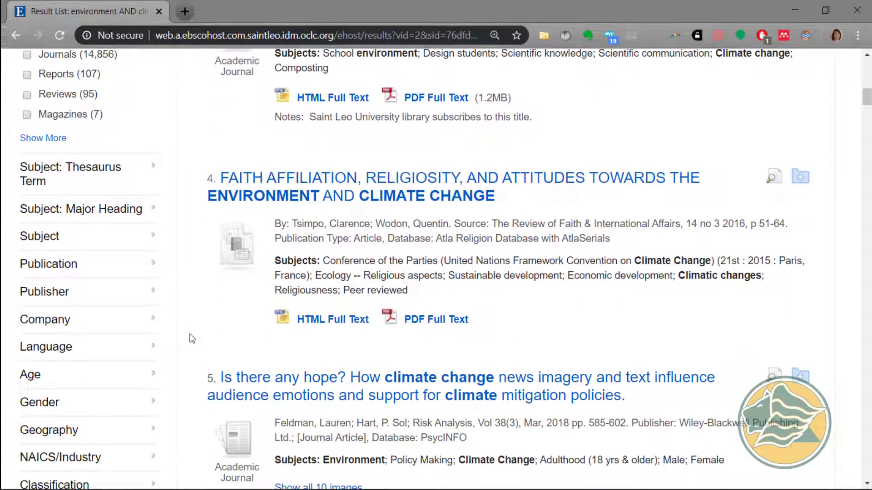
click(77, 215)
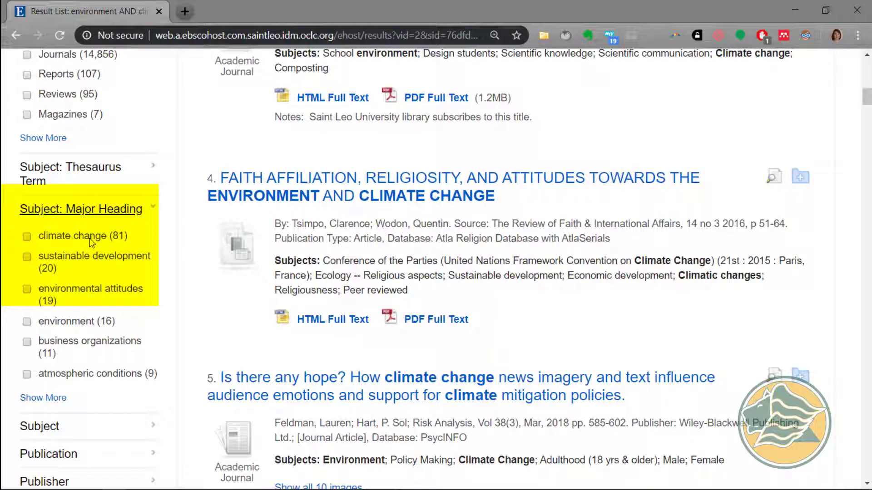
click(68, 240)
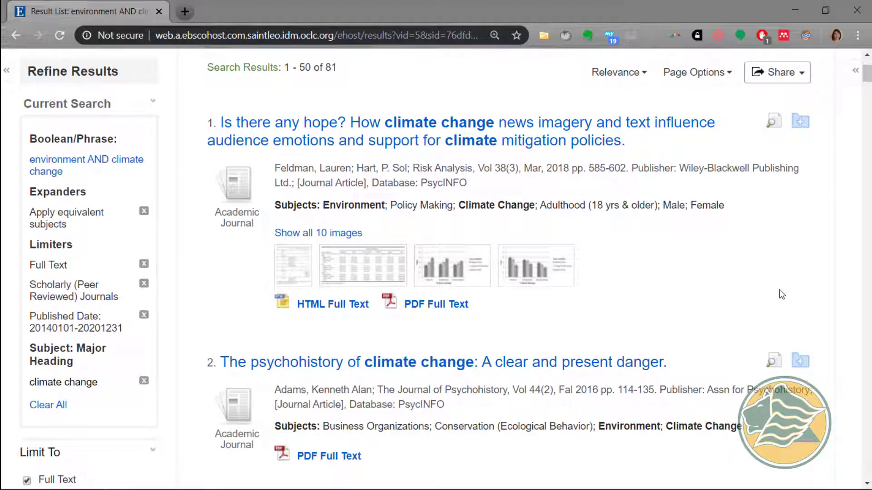
click(510, 145)
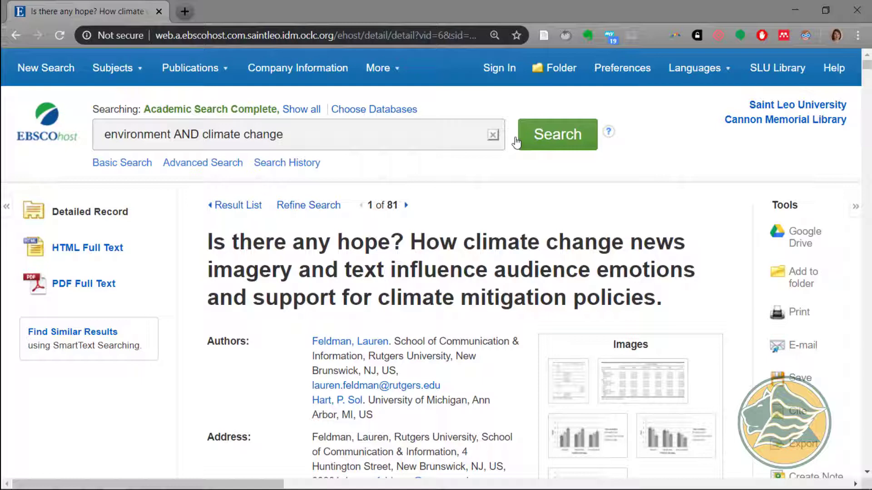
scroll(498, 175, down, 7)
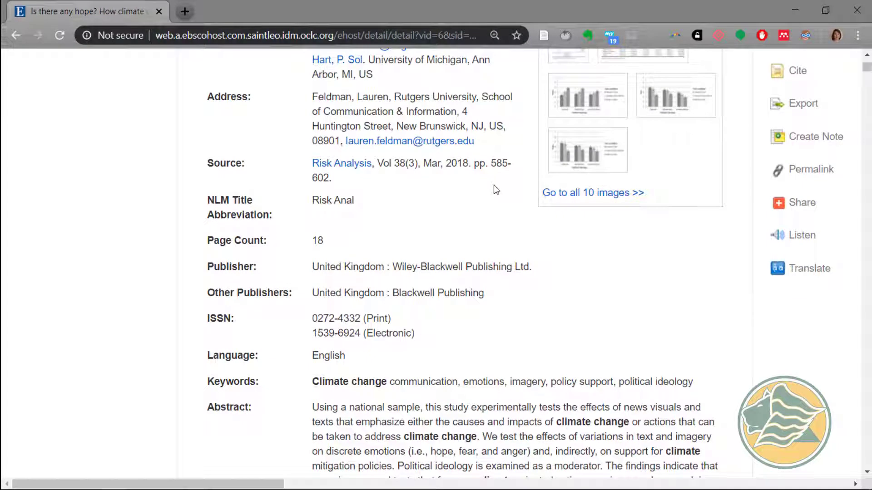
scroll(493, 190, down, 3)
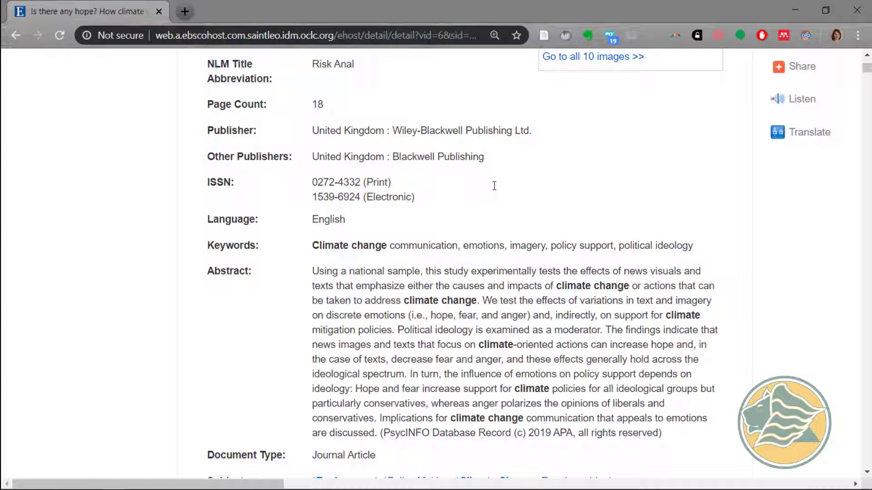
scroll(494, 186, up, 7)
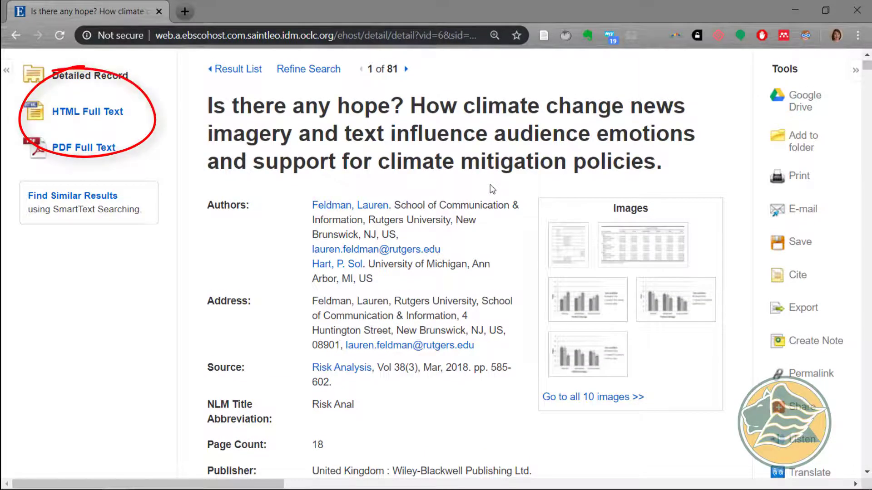
Step: View the HTML full text of 'Is there any hope?' and check the Listen accent options
click(62, 117)
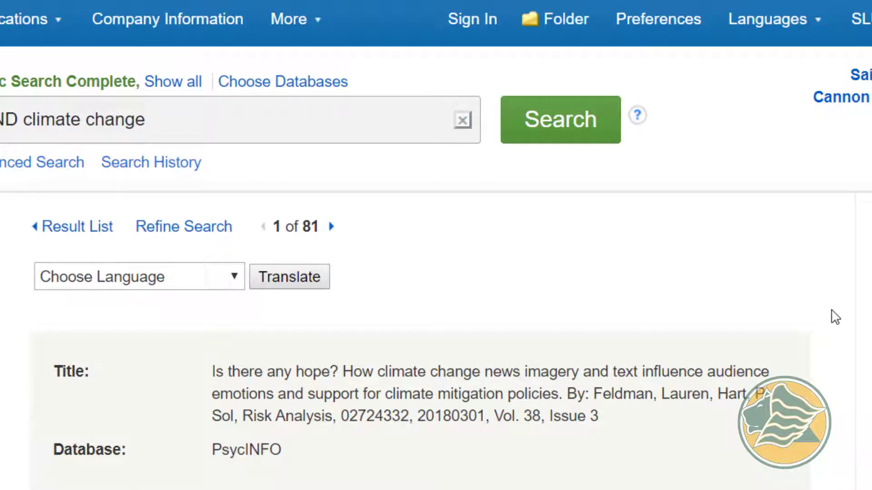
scroll(835, 317, down, 5)
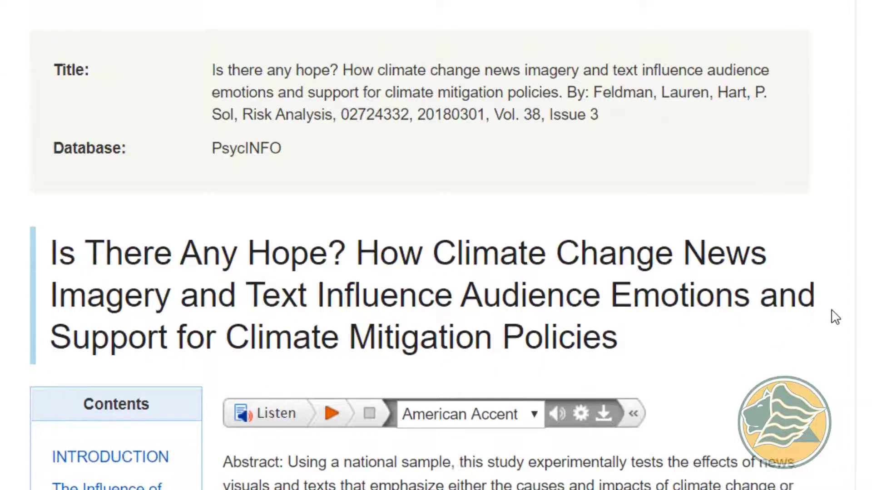
scroll(835, 317, down, 4)
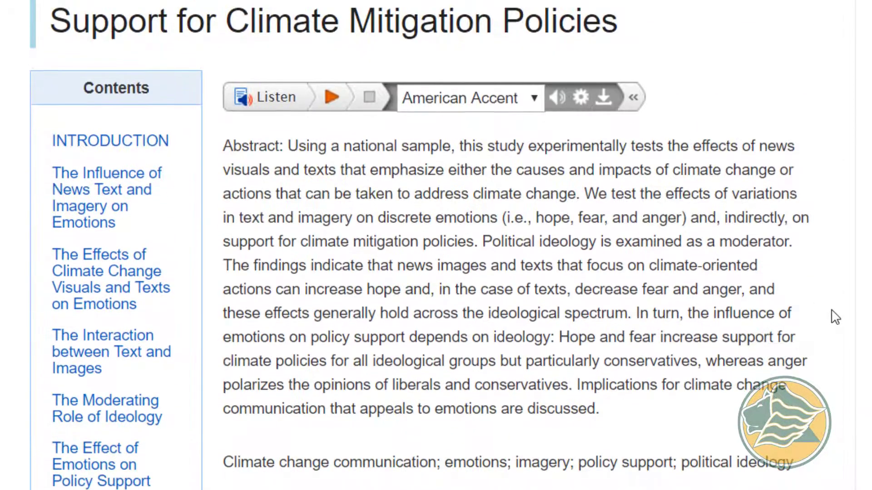
click(535, 100)
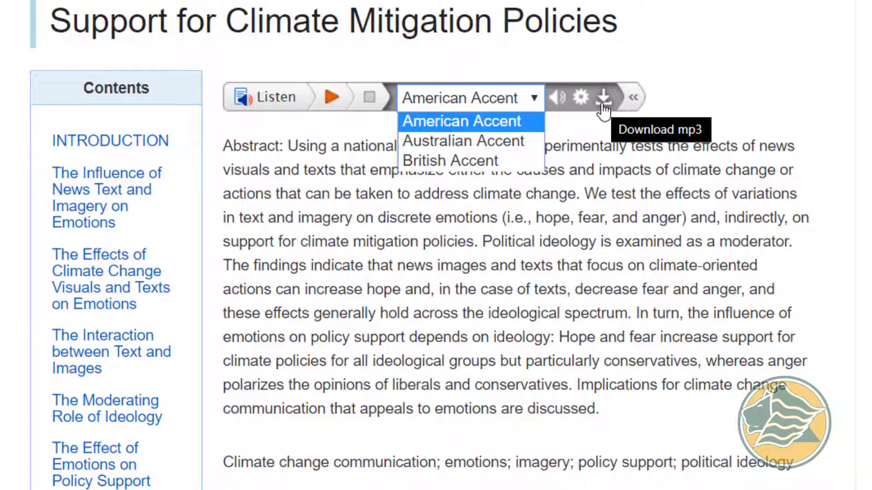
click(688, 84)
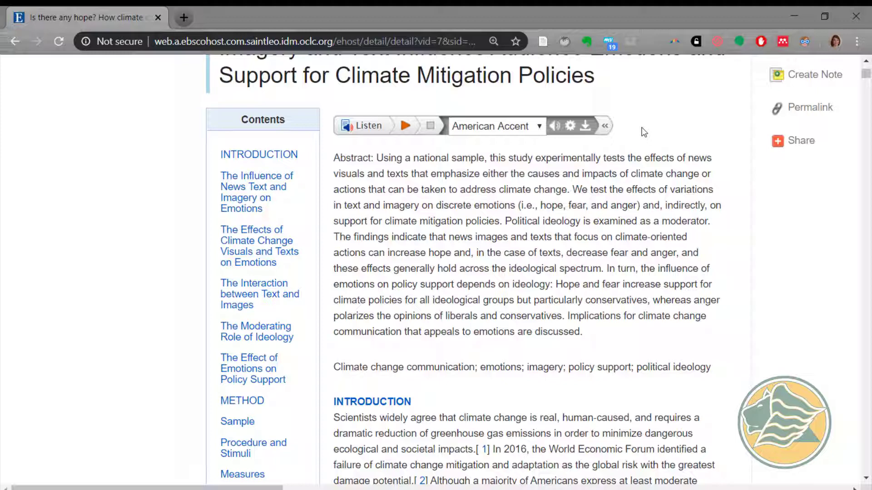
scroll(644, 132, up, 5)
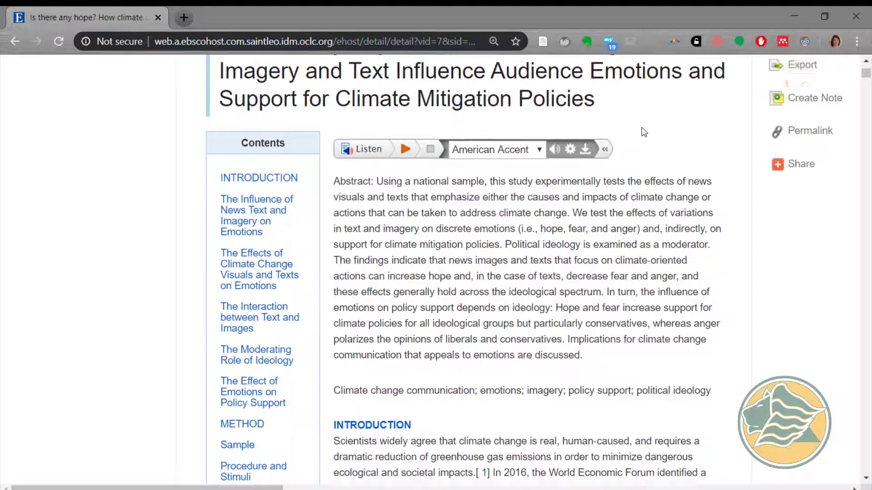
scroll(644, 132, up, 3)
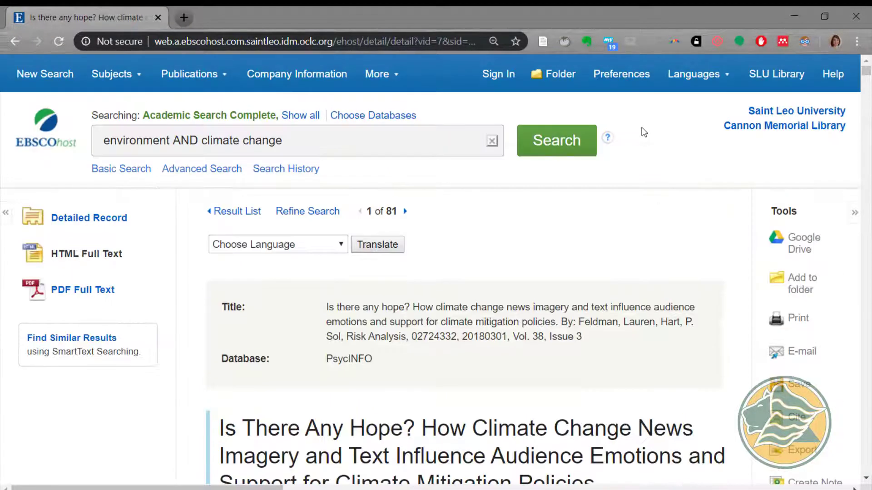
Step: Open the article's PDF full text and read down its first page, 585
click(79, 294)
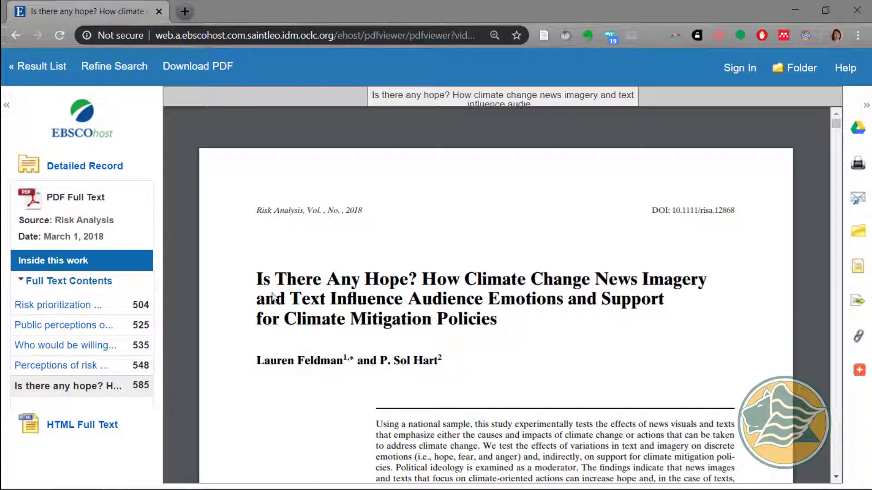
scroll(721, 278, down, 5)
scroll(721, 278, down, 5)
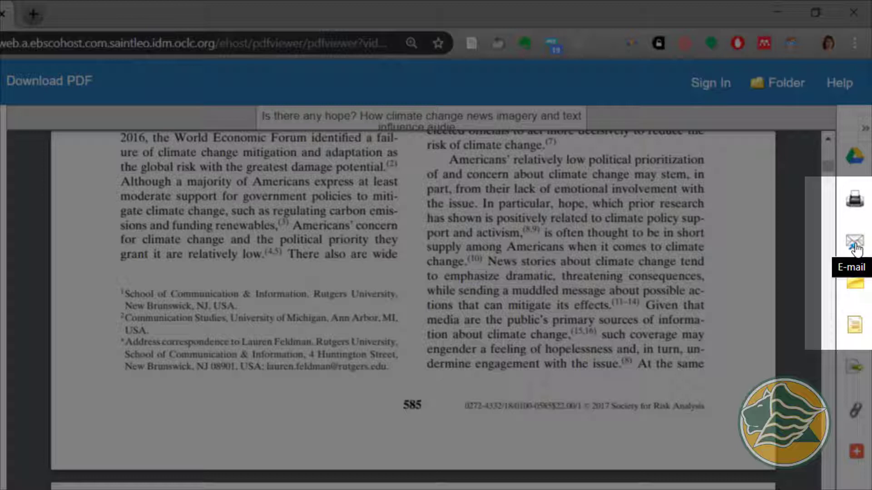
Step: Show the article's APA, MLA, Chicago/Turabian and Vancouver citations in the Citation Format panel
click(855, 333)
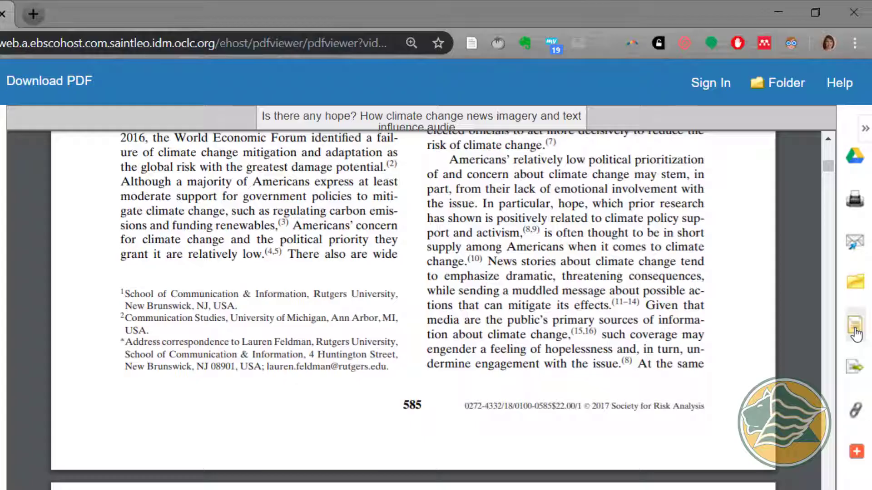
scroll(710, 332, down, 3)
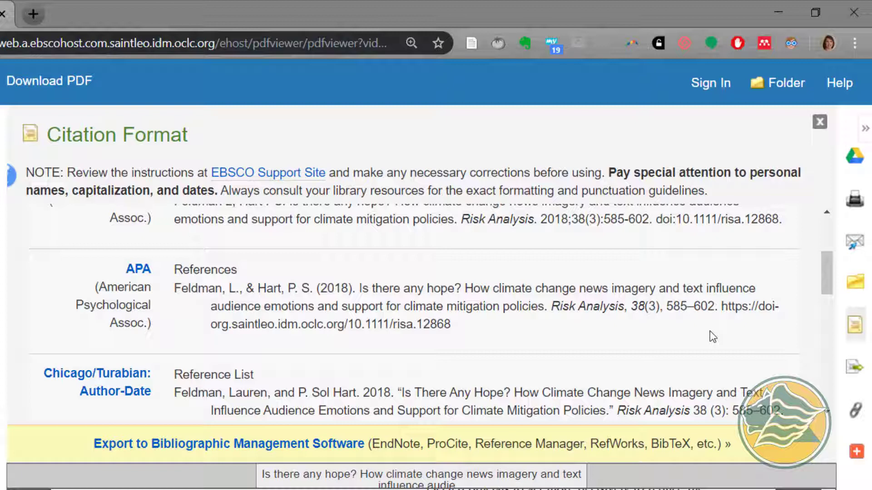
drag(827, 279, 824, 384)
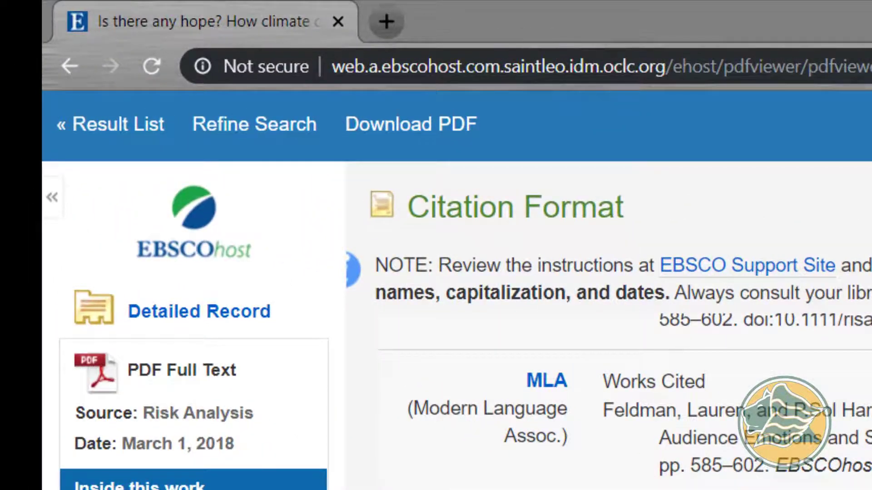
Step: Return to the 'environment AND climate change' result list
click(119, 129)
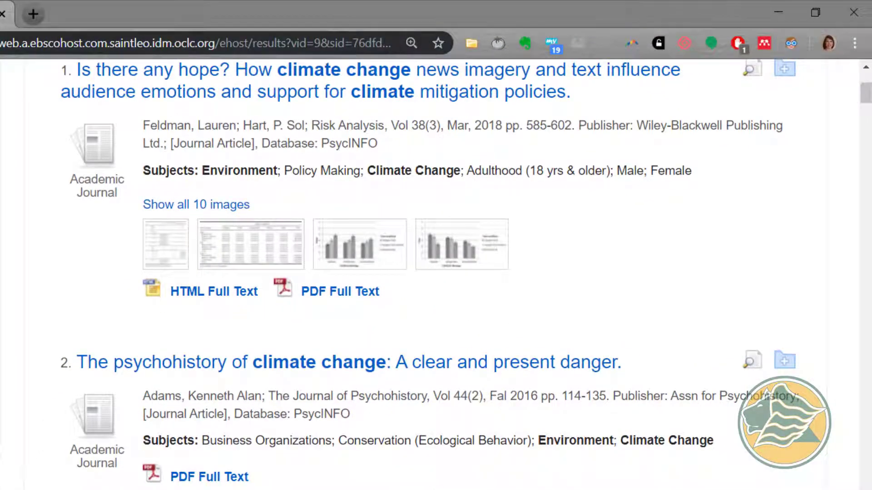